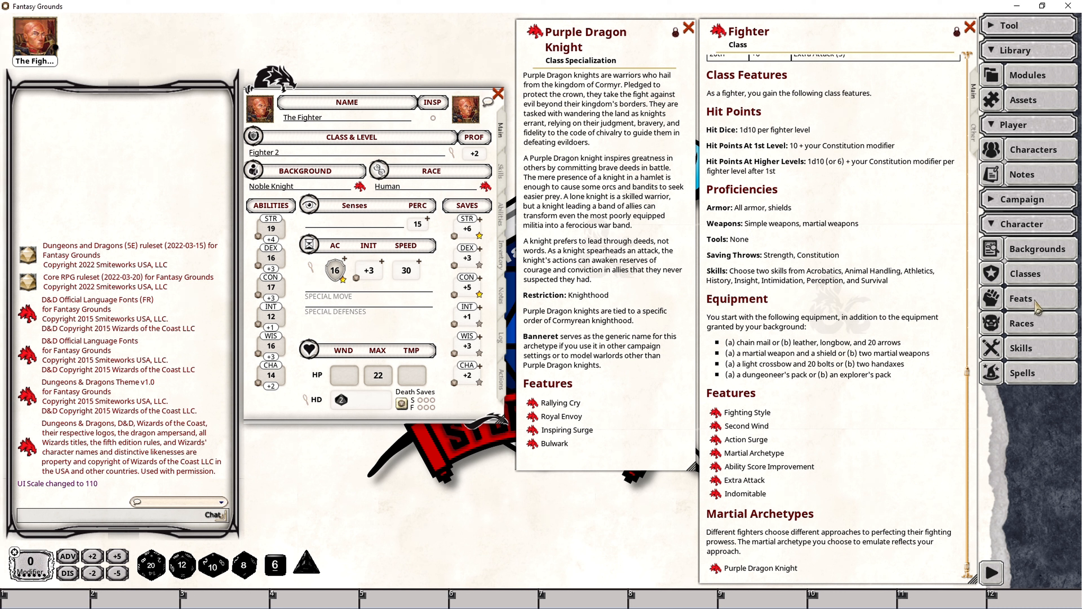
Browse the available backgrounds and read the Knight of the Order entry, closing its record and the list when finished
{"action": "left_click", "coordinate": [1037, 251]}
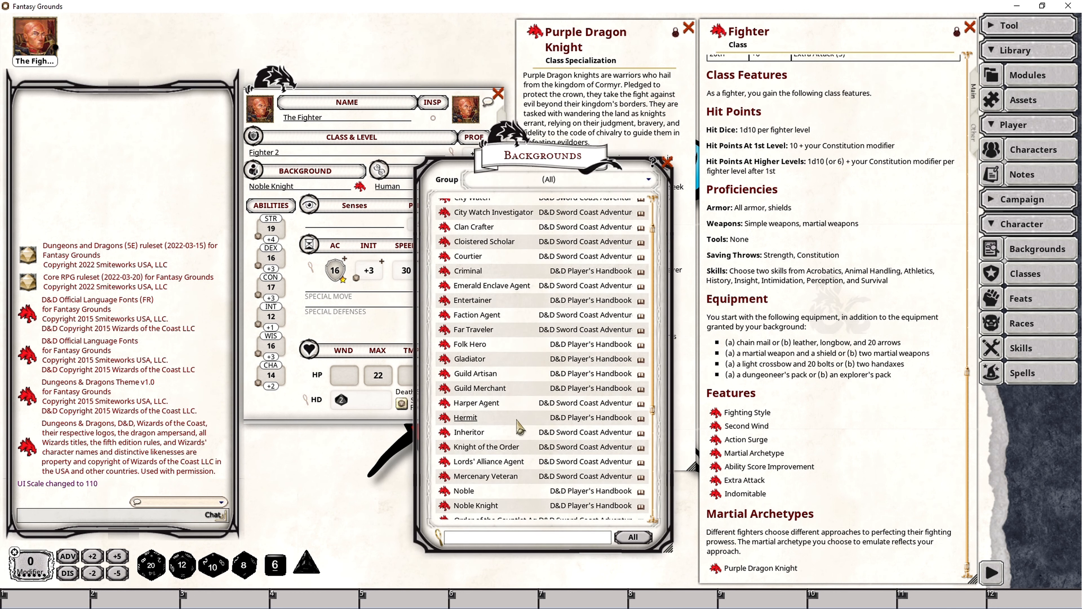
{"action": "left_click", "coordinate": [462, 449]}
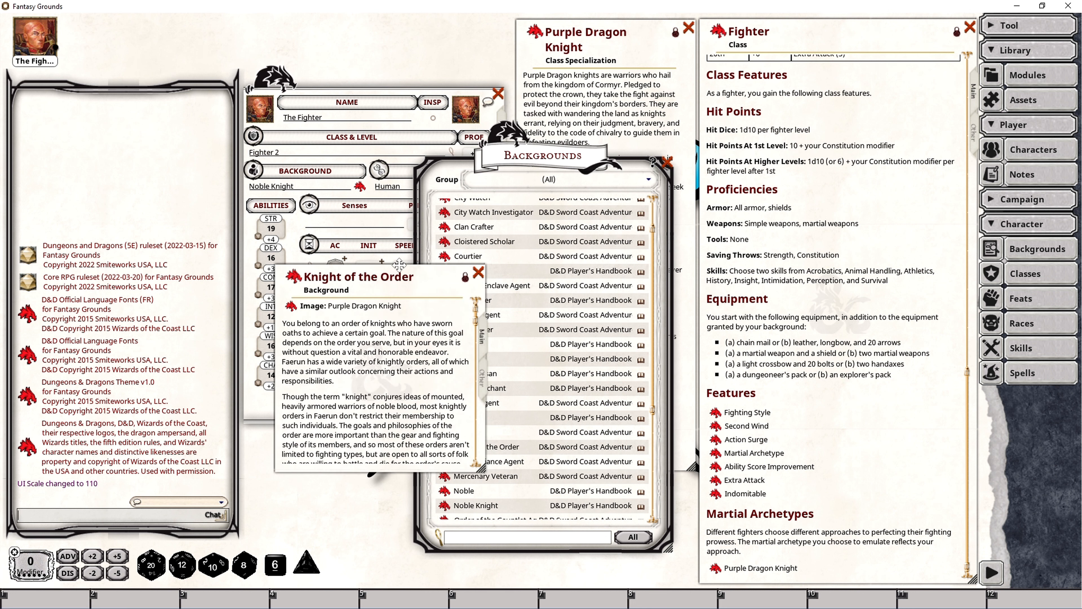
{"action": "left_click_drag", "start_coordinate": [409, 275], "coordinate": [335, 222]}
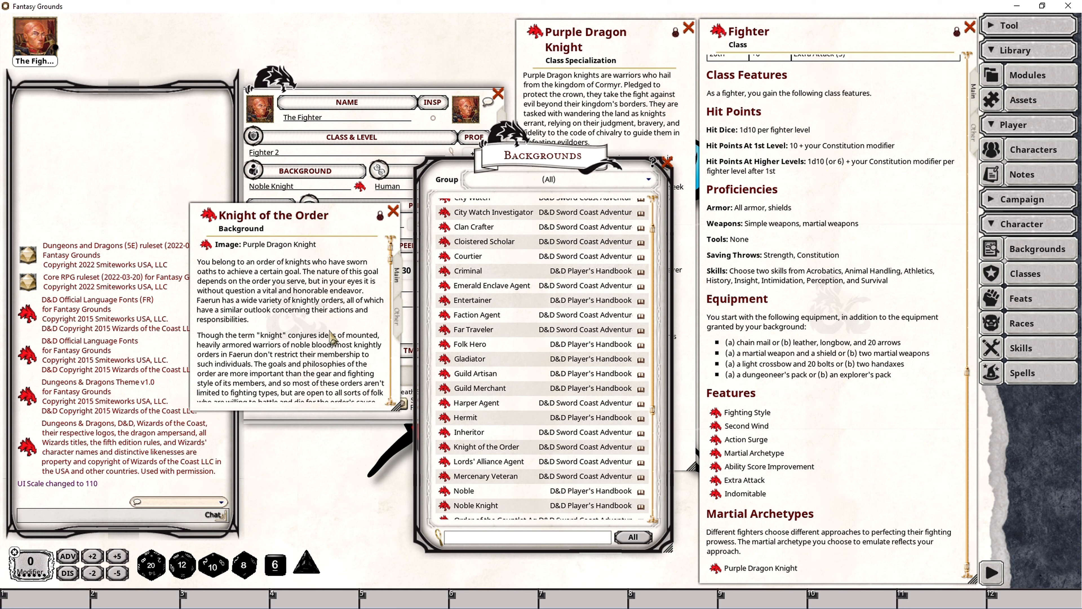
{"action": "left_click", "coordinate": [667, 163]}
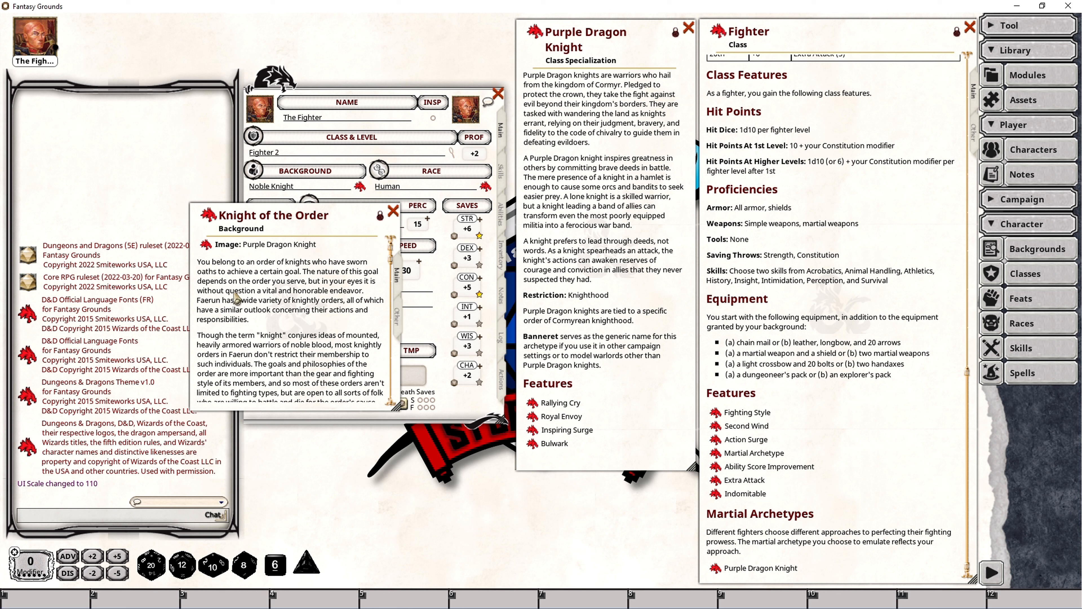
{"action": "left_click", "coordinate": [393, 211]}
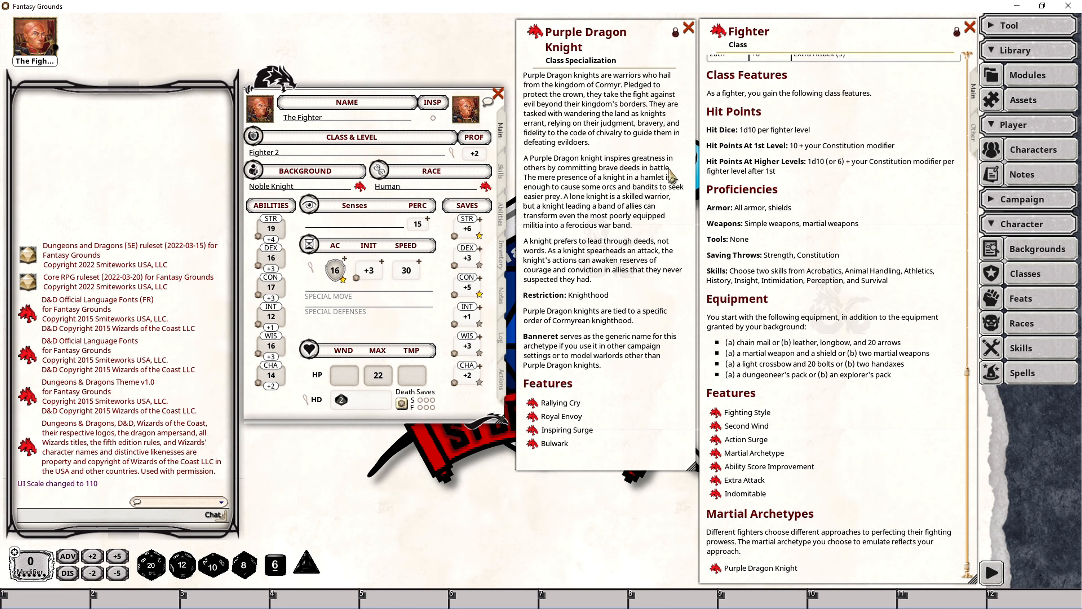
{"action": "left_click", "coordinate": [1036, 251]}
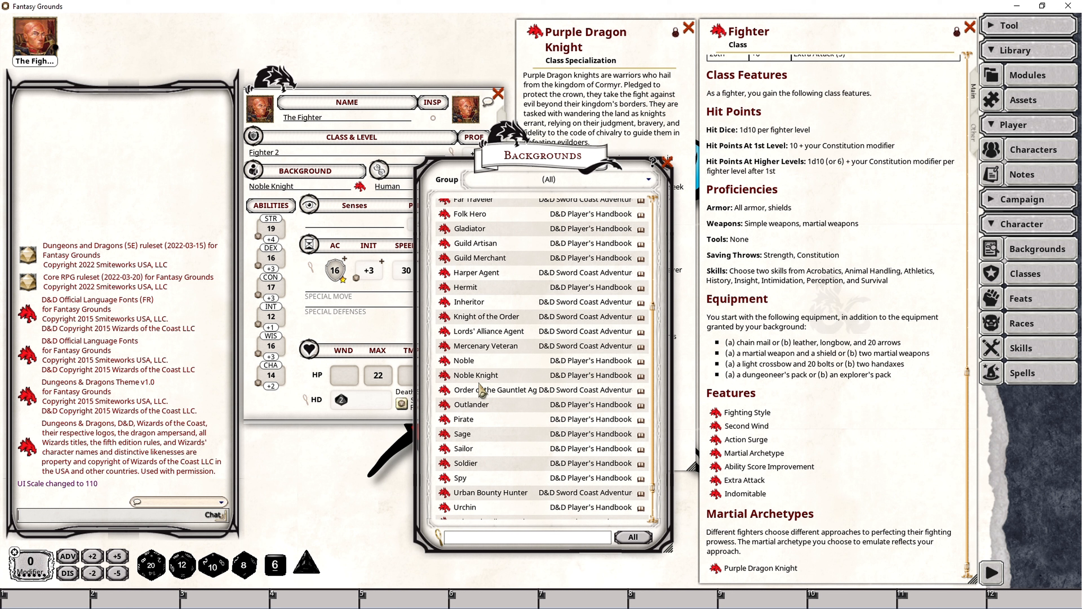
{"action": "left_click", "coordinate": [667, 163]}
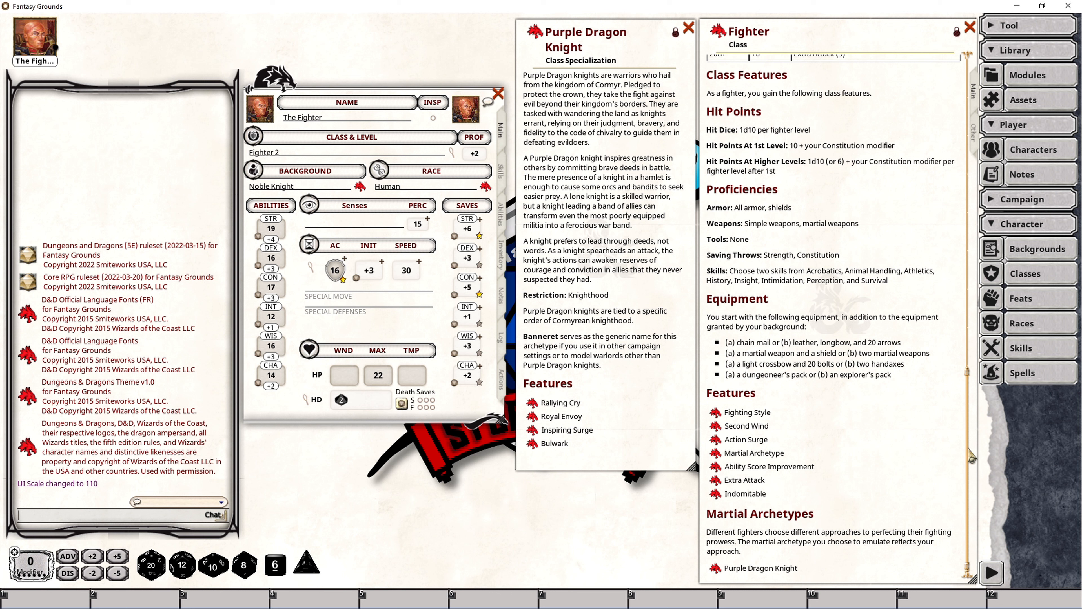
Add another Fighter level to the character and choose Purple Dragon Knight as its Martial Archetype
{"action": "scroll", "coordinate": [969, 454], "scroll_direction": "up", "scroll_amount": 10}
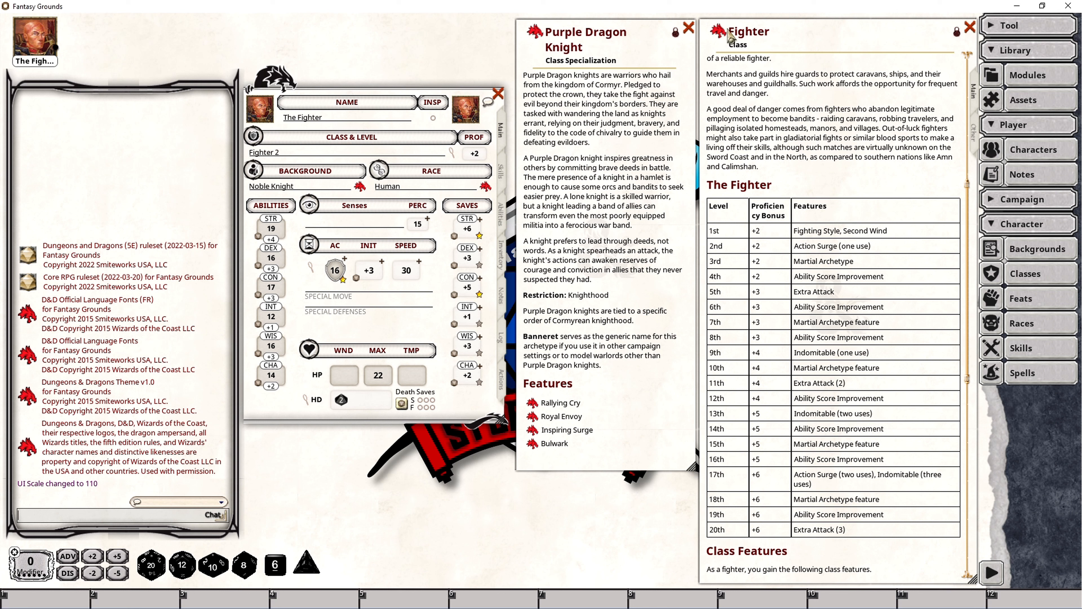
{"action": "left_click_drag", "start_coordinate": [718, 33], "coordinate": [273, 156]}
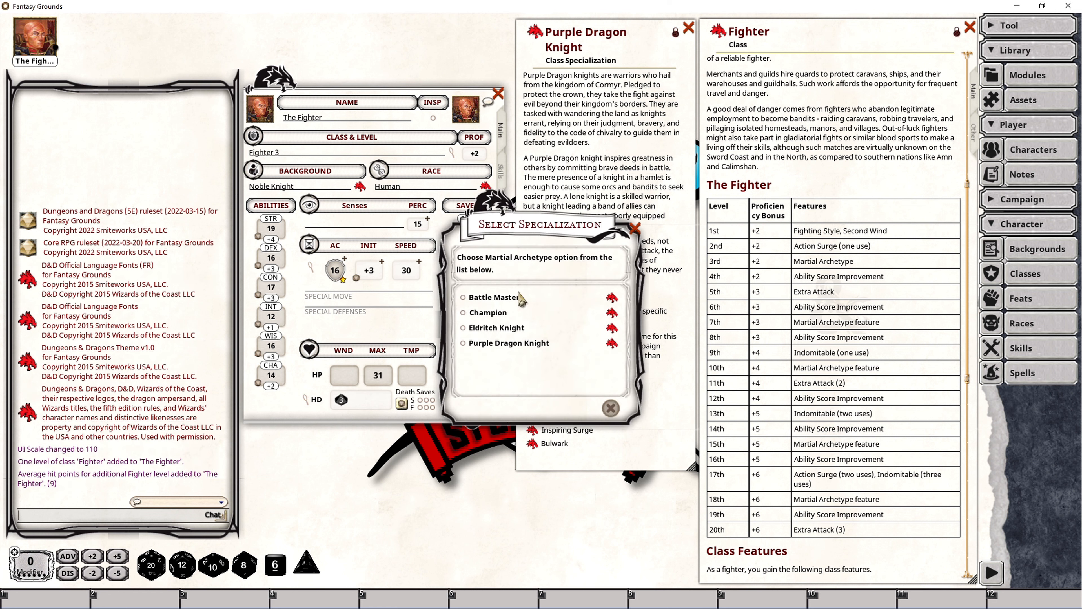
{"action": "left_click", "coordinate": [505, 346]}
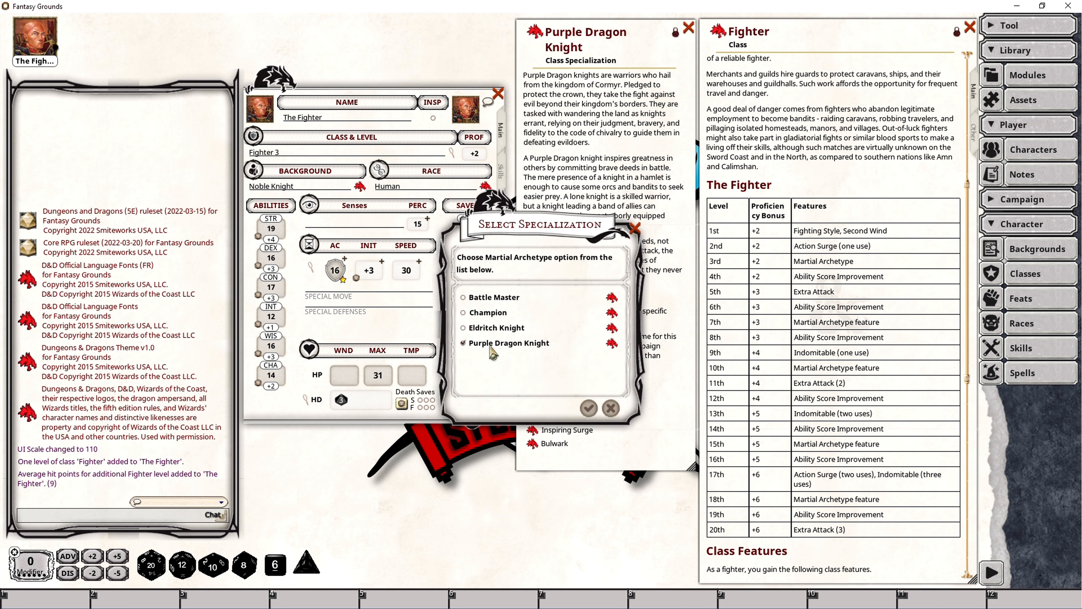
{"action": "left_click", "coordinate": [588, 408]}
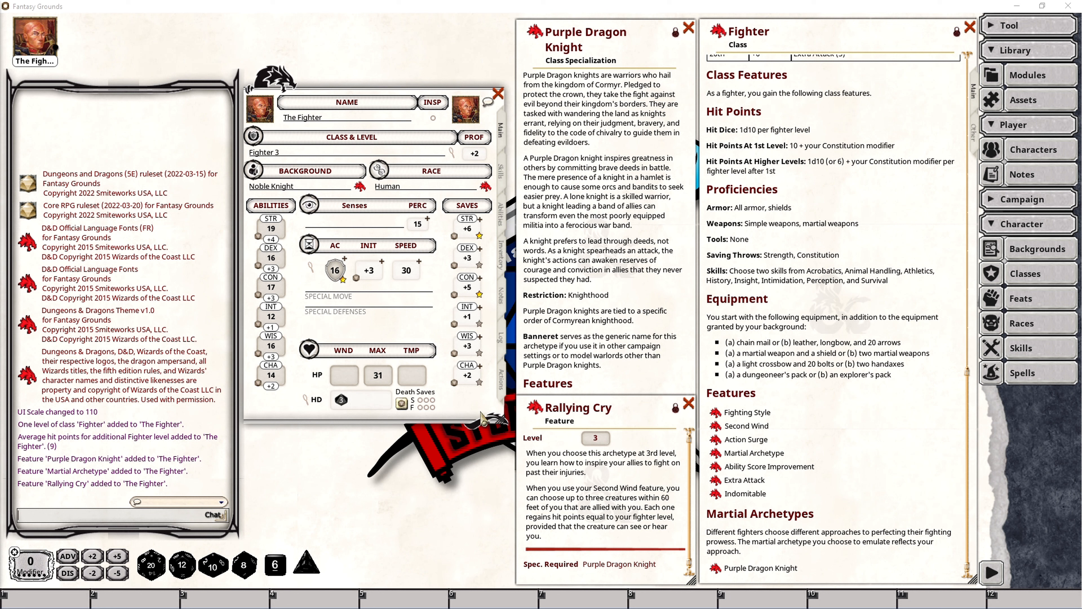
Add the Rallying Cry feature to the character's powers and assign it to a group named Purple Dragon Knight
{"action": "left_click", "coordinate": [501, 378]}
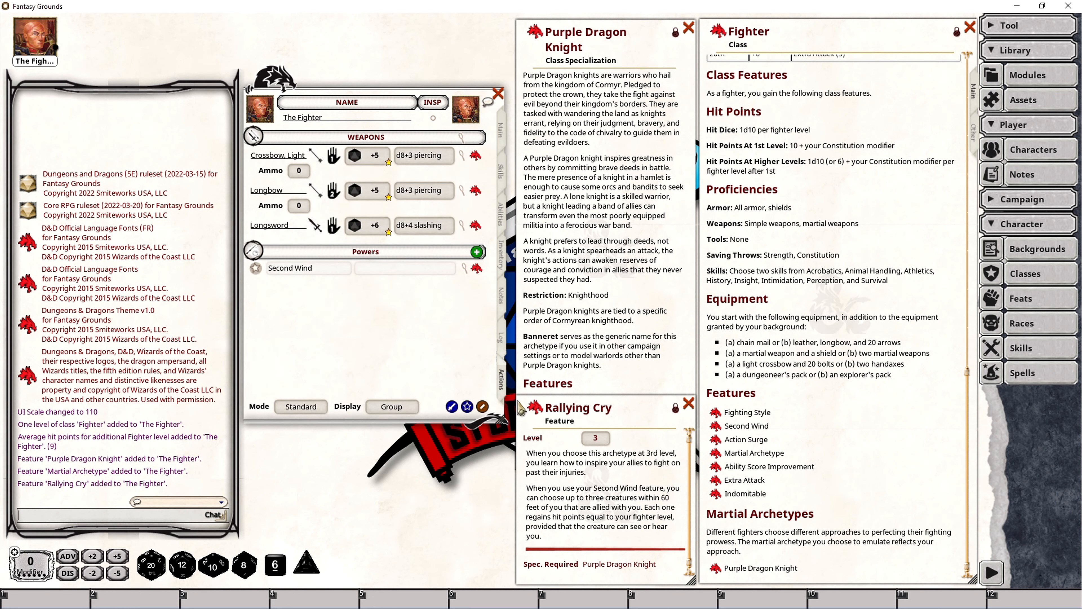
{"action": "left_click_drag", "start_coordinate": [534, 406], "coordinate": [380, 338]}
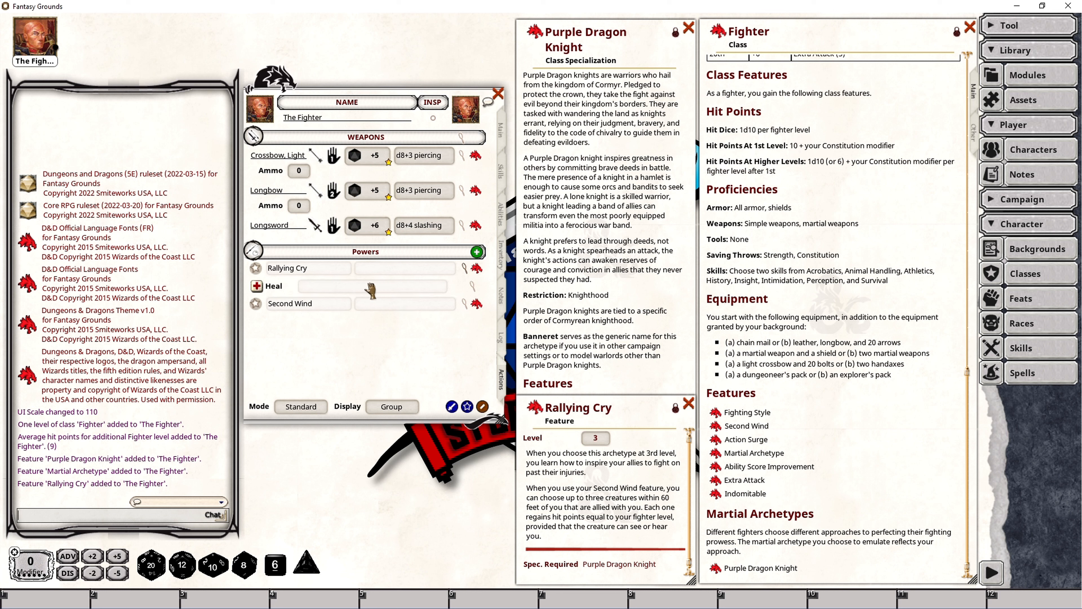
{"action": "left_click", "coordinate": [371, 268]}
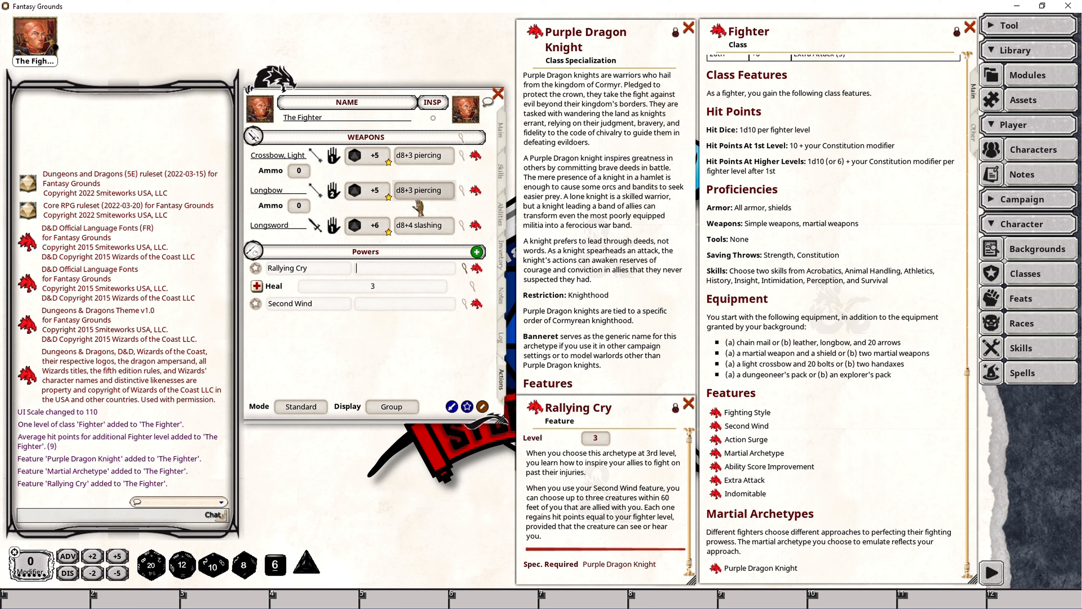
{"action": "type", "text": "Purple Dragon Knight"}
{"action": "key", "text": "Tab"}
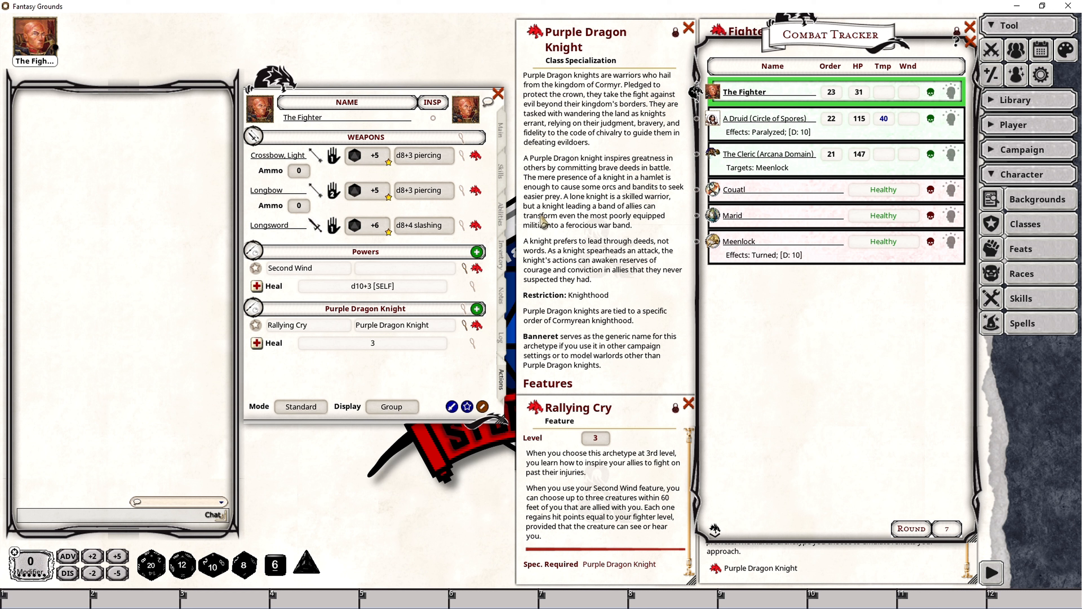
Roll the Second Wind self-heal, target the Druid and the Cleric in the Combat Tracker, and apply the Rallying Cry heal to them
{"action": "double_click", "coordinate": [257, 287]}
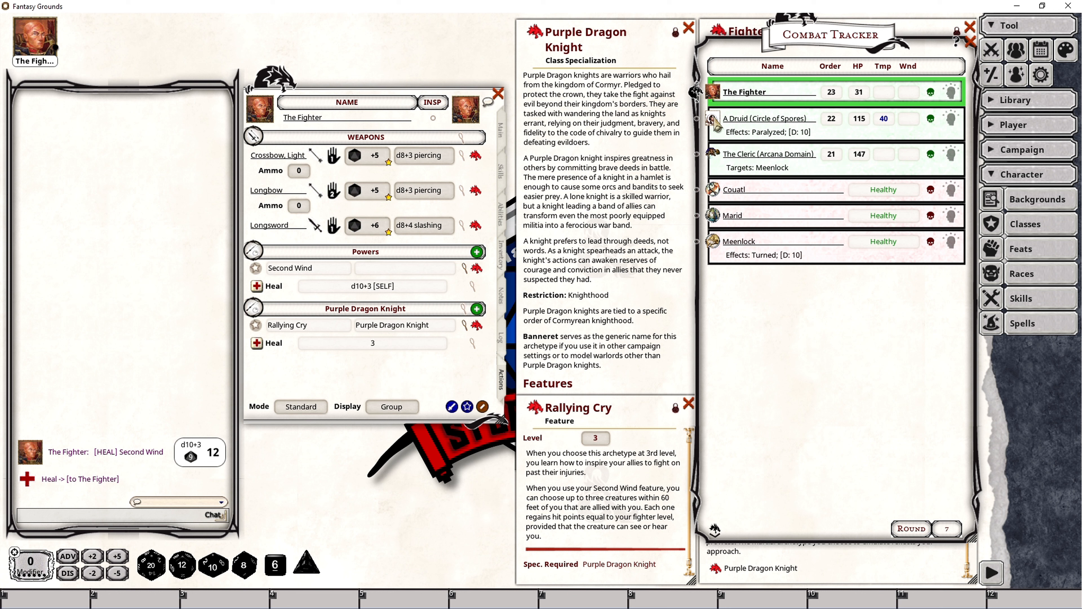
{"action": "left_click", "coordinate": [716, 124], "text": "ctrl"}
{"action": "left_click", "coordinate": [714, 168], "text": "ctrl"}
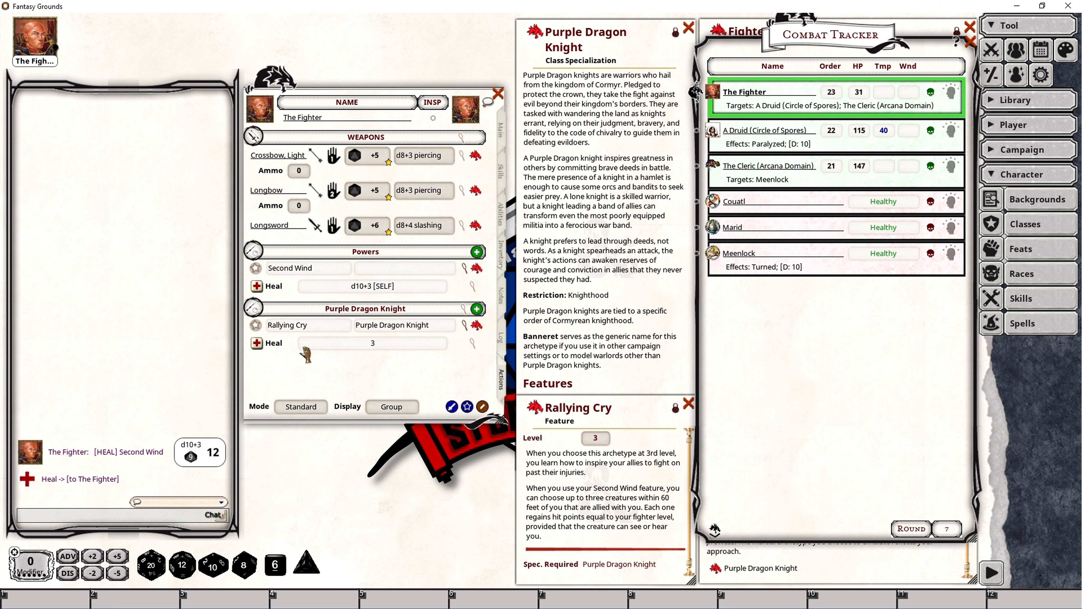
{"action": "left_click", "coordinate": [257, 342]}
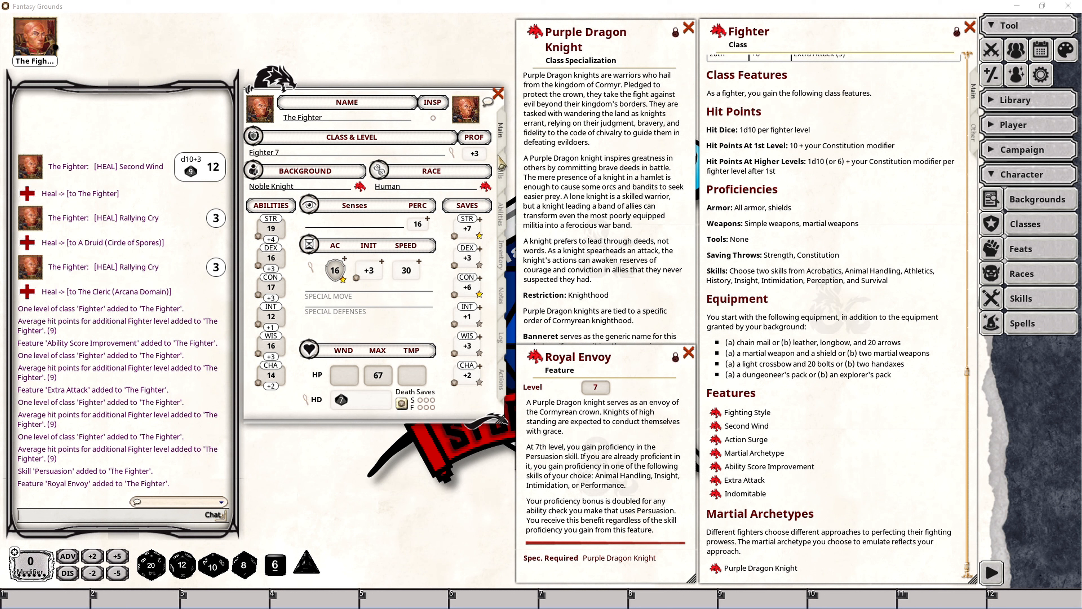
Raise the Persuasion skill's proficiency in the character's skill list to match the Royal Envoy feature
{"action": "left_click", "coordinate": [502, 171]}
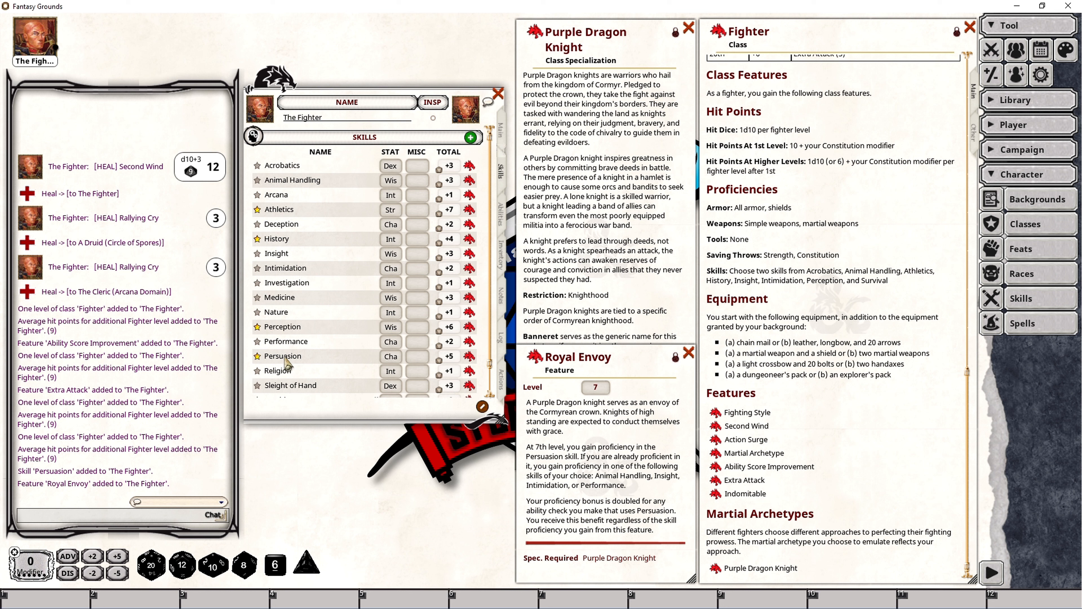
{"action": "left_click", "coordinate": [257, 255]}
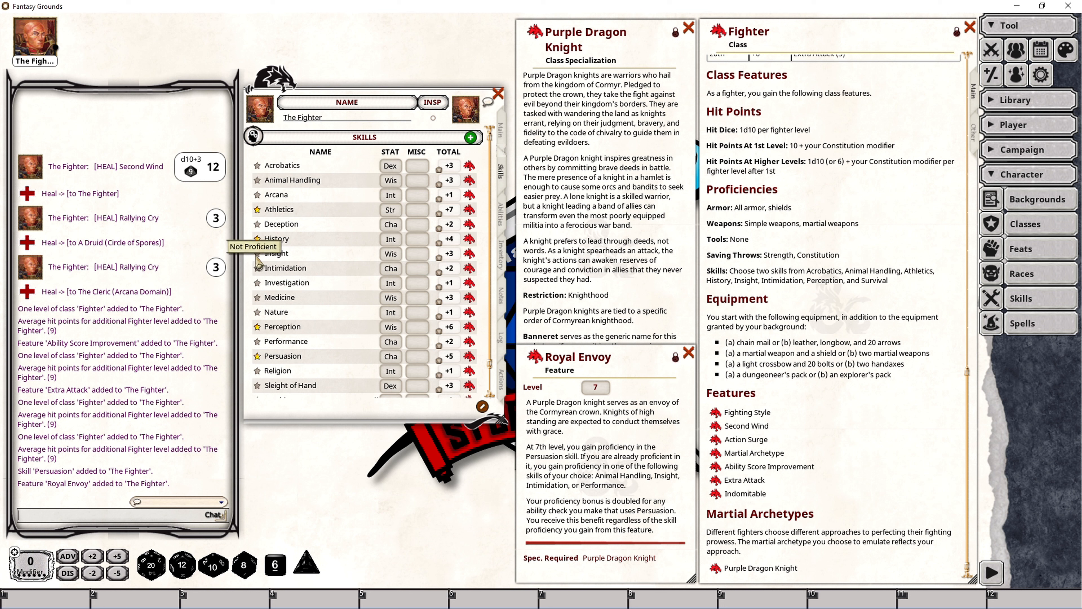
{"action": "left_click", "coordinate": [257, 356]}
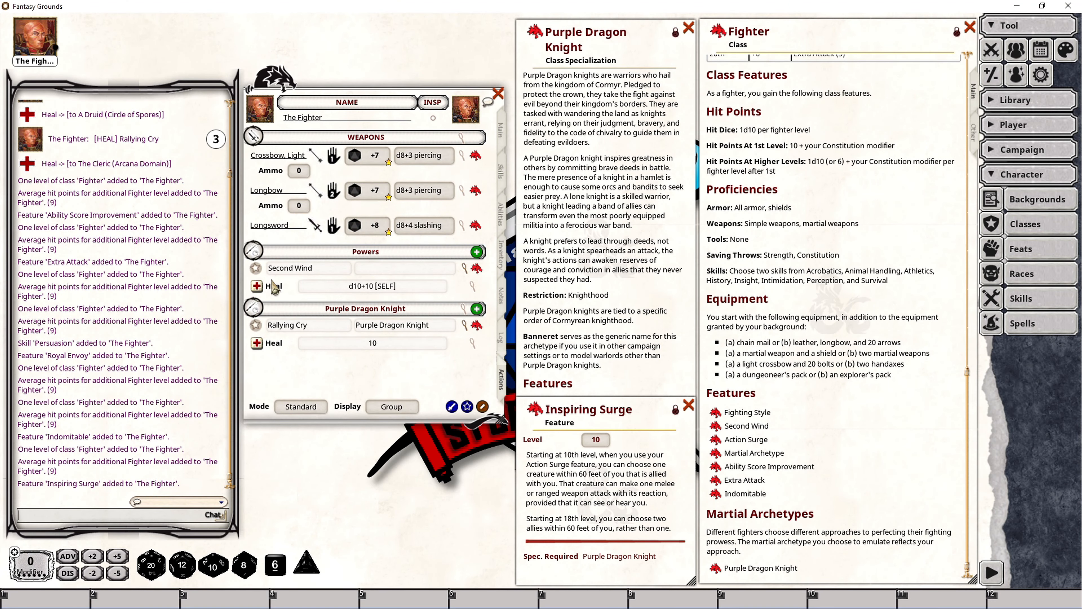
Add the Inspiring Surge feature to the character's powers and assign it to the Purple Dragon Knight group
{"action": "key", "text": "alt+Tab"}
{"action": "left_click_drag", "start_coordinate": [535, 411], "coordinate": [382, 376]}
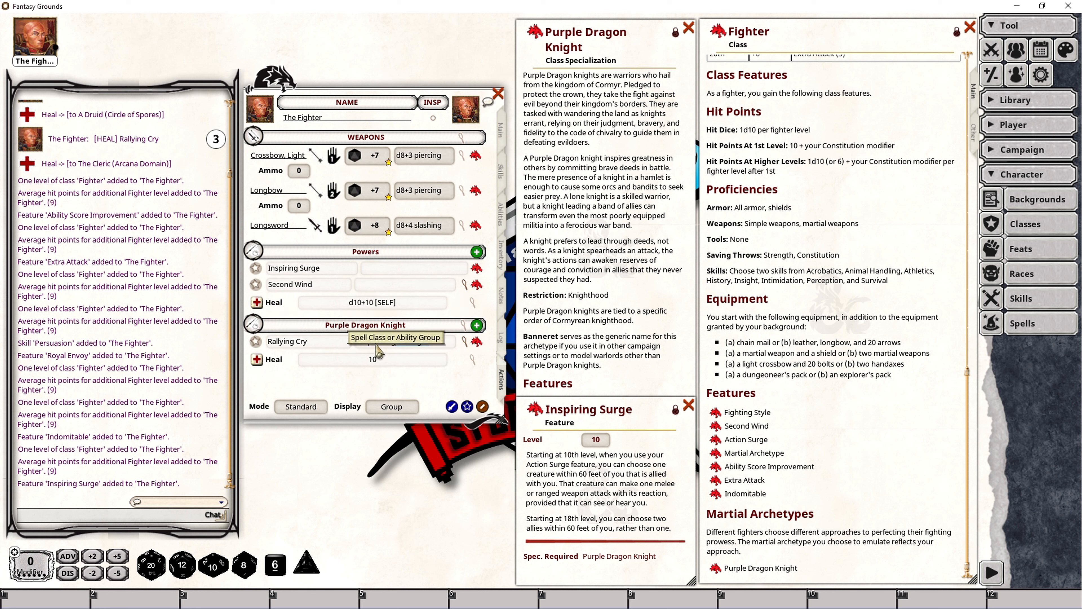
{"action": "left_click", "coordinate": [383, 268]}
{"action": "type", "text": "Purple Dragon Knight"}
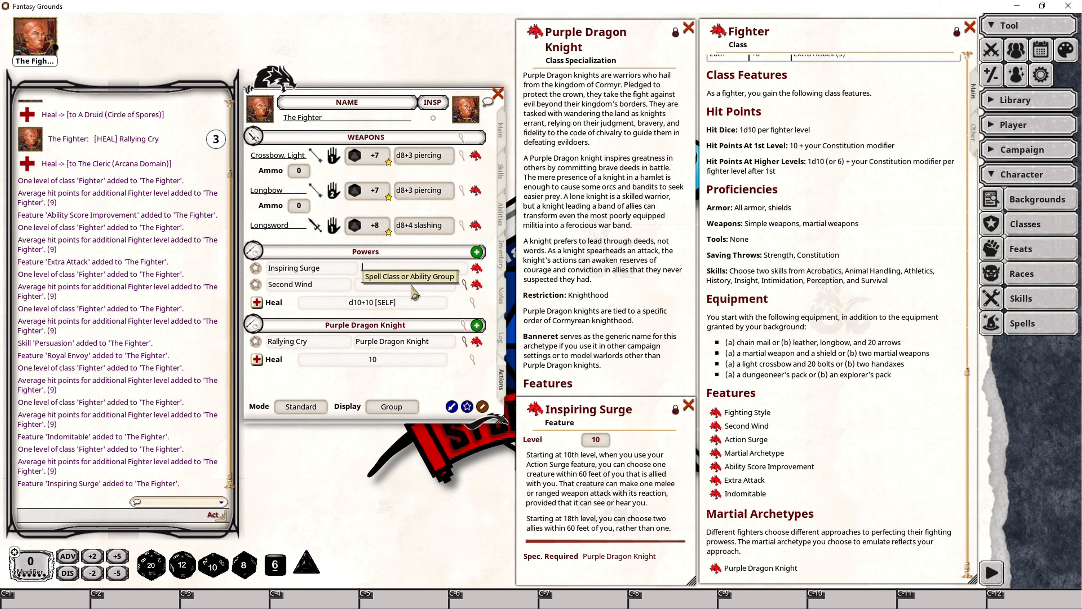
{"action": "key", "text": "Return"}
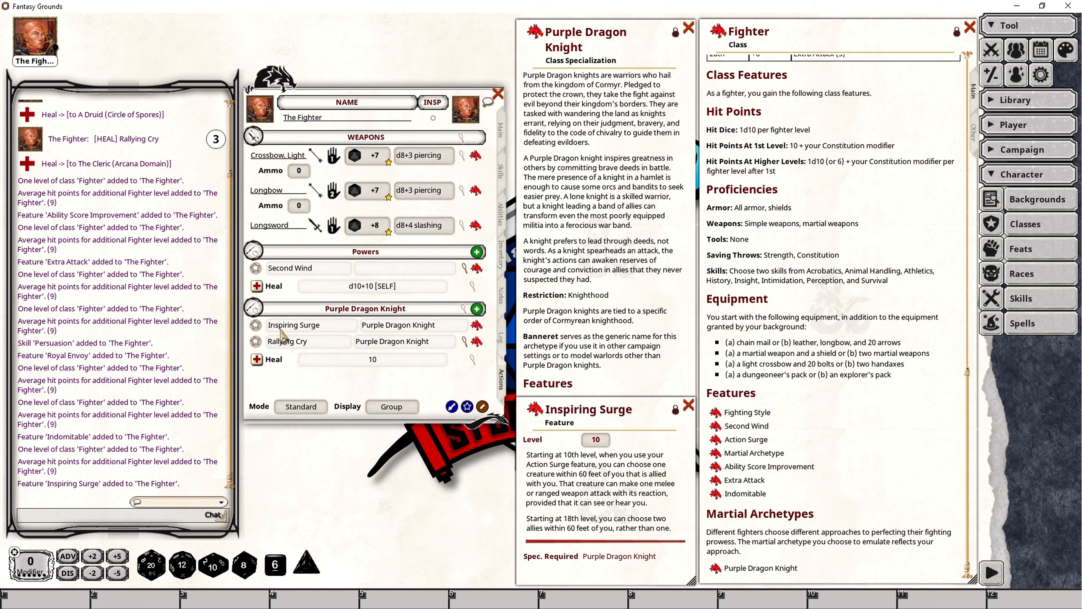
Announce Inspiring Surge in the chat, followed by Action Surge and Inspiring Surge again
{"action": "left_click", "coordinate": [257, 326]}
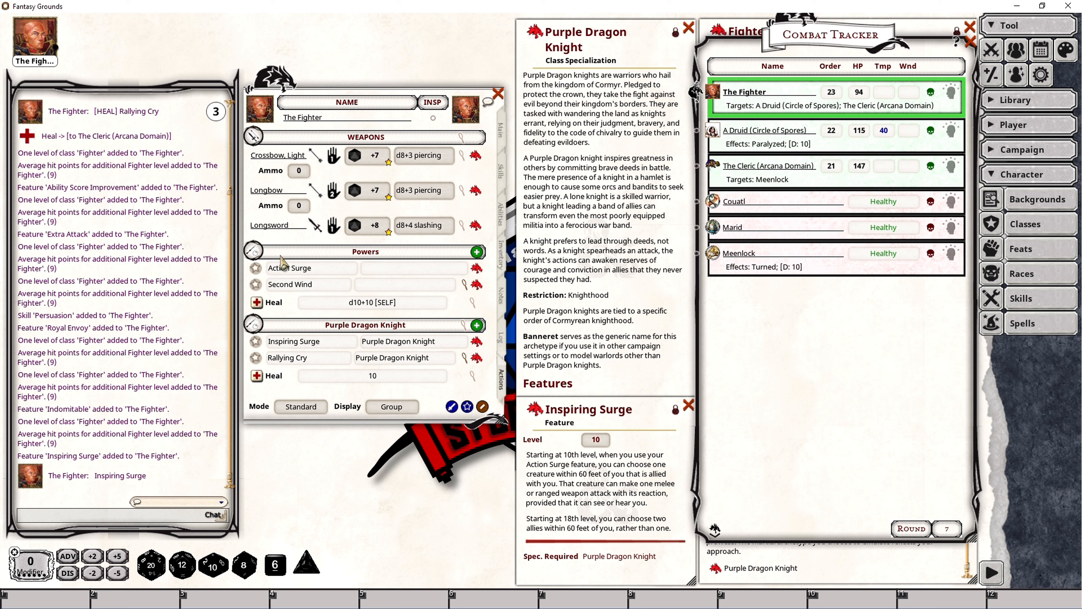
{"action": "left_click", "coordinate": [256, 267]}
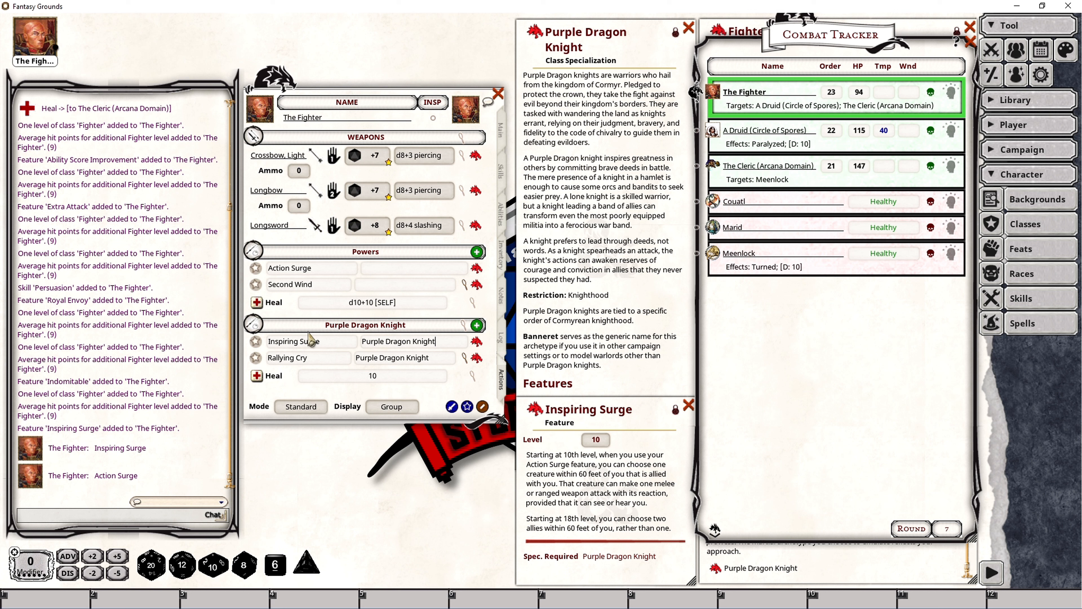
{"action": "left_click", "coordinate": [255, 345]}
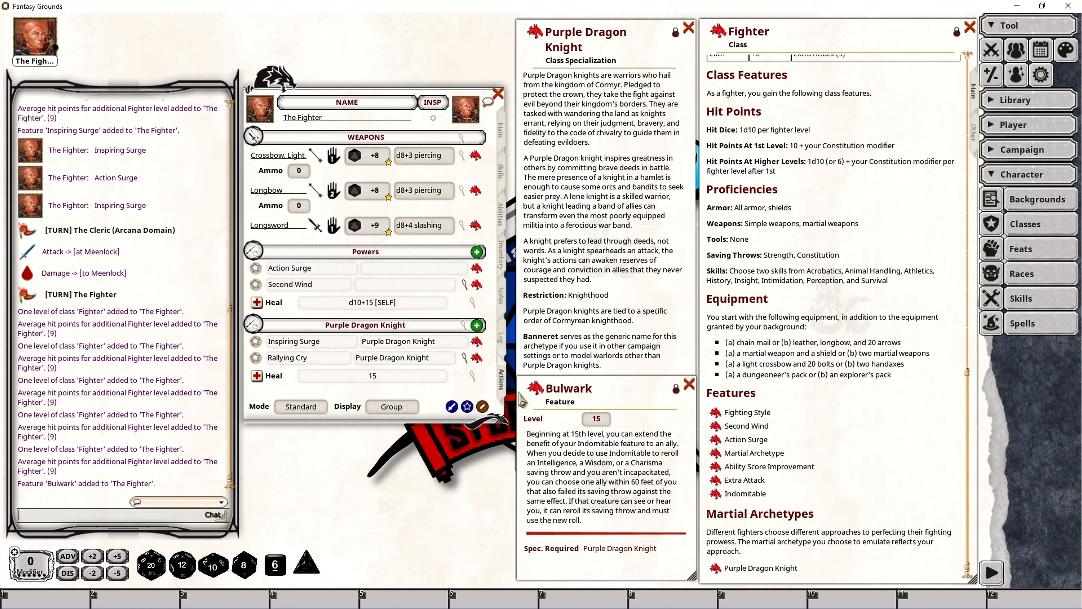
Add the Bulwark and Indomitable features to the character's powers, assigning Bulwark to the Purple Dragon Knight group
{"action": "left_click_drag", "start_coordinate": [526, 389], "coordinate": [360, 357]}
{"action": "key", "text": "ctrl+c"}
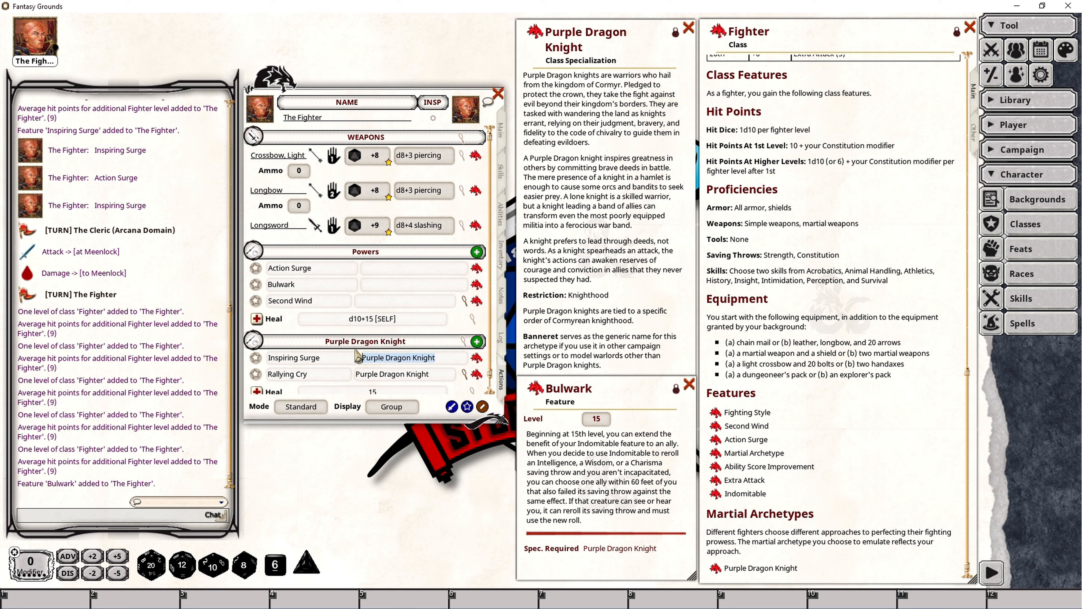
{"action": "left_click", "coordinate": [386, 283]}
{"action": "key", "text": "ctrl+v"}
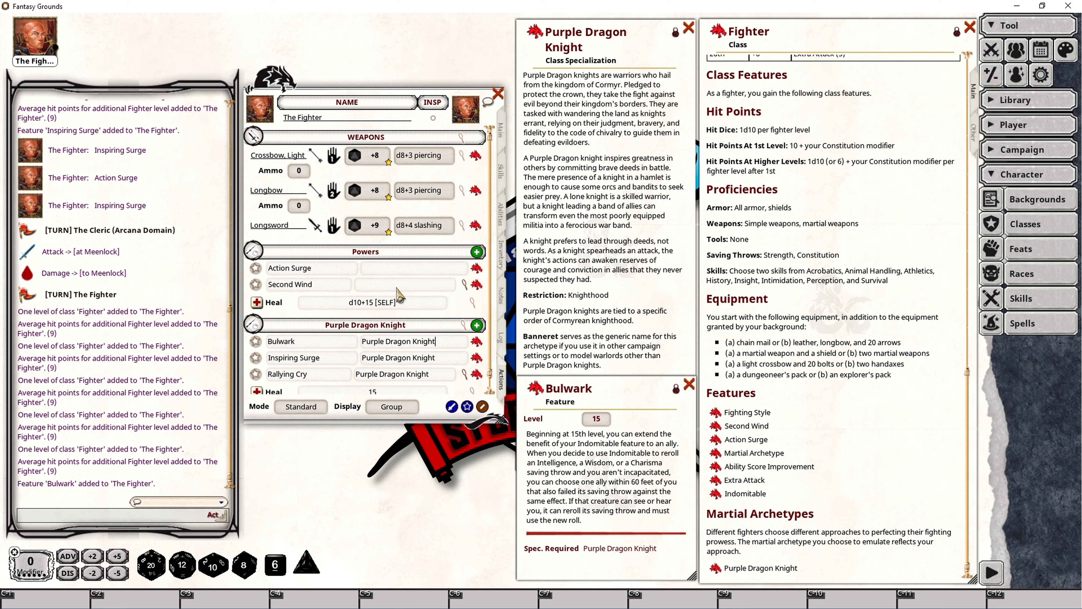
{"action": "scroll", "coordinate": [464, 362], "scroll_direction": "down", "scroll_amount": 1}
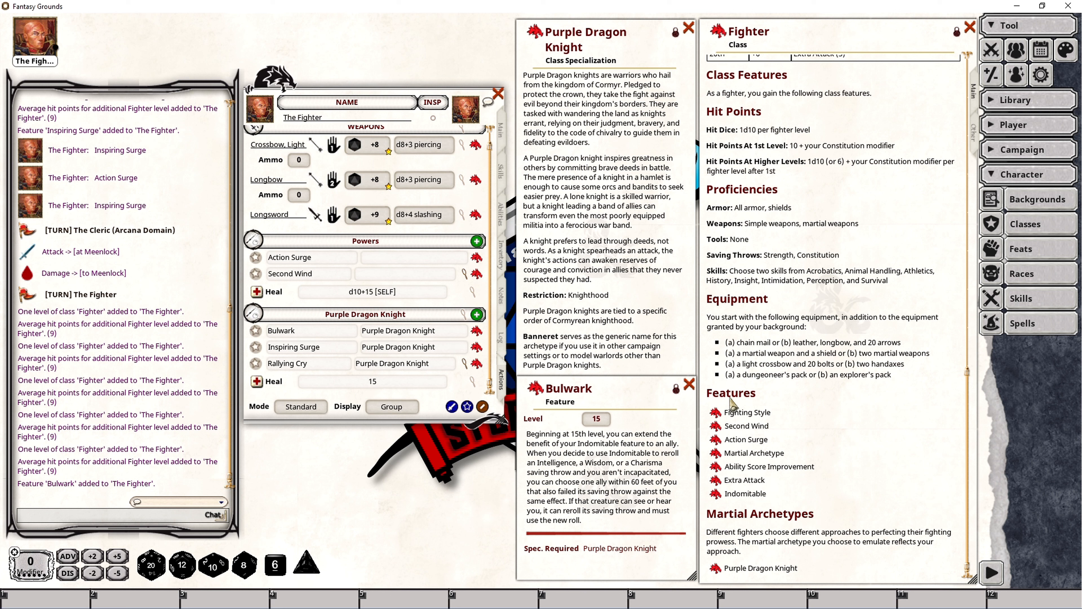
{"action": "left_click_drag", "start_coordinate": [716, 496], "coordinate": [346, 281]}
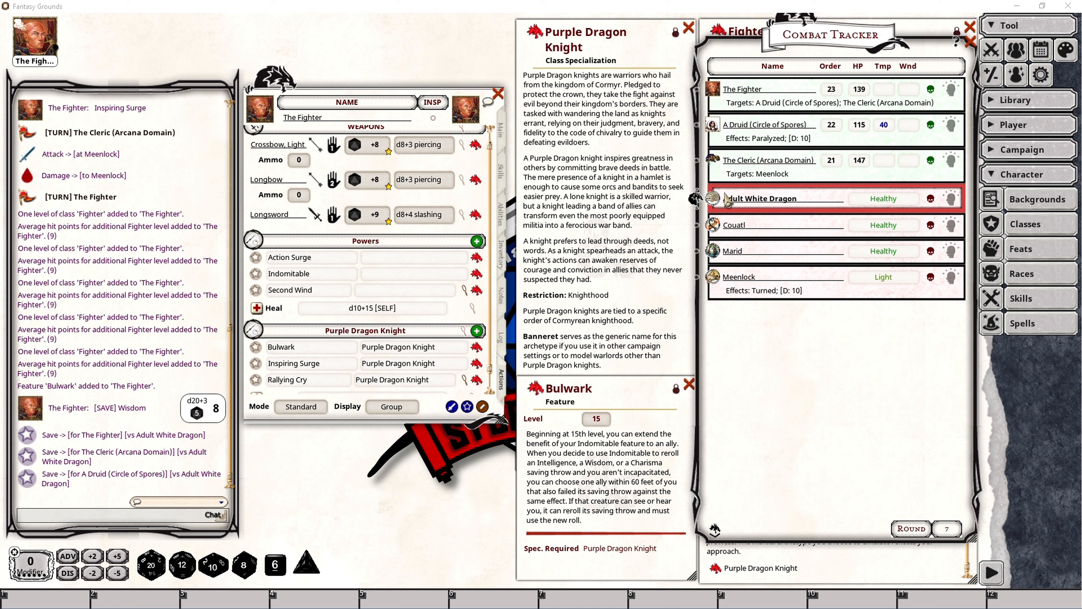
Announce Indomitable in the chat and reroll the character's Wisdom saving throw
{"action": "left_click", "coordinate": [256, 273]}
{"action": "left_click", "coordinate": [502, 128]}
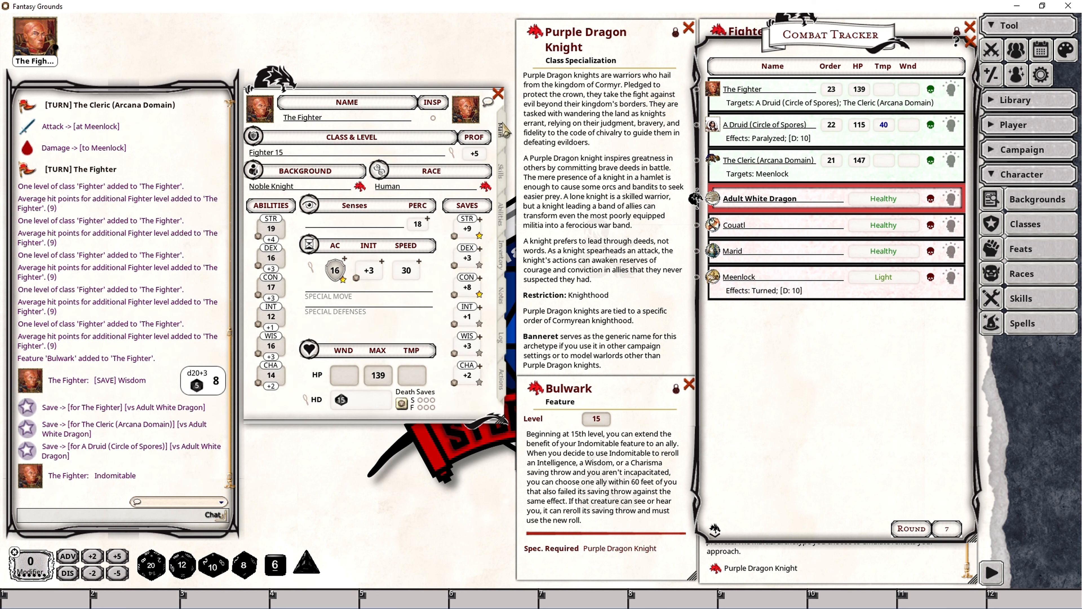
{"action": "double_click", "coordinate": [455, 354]}
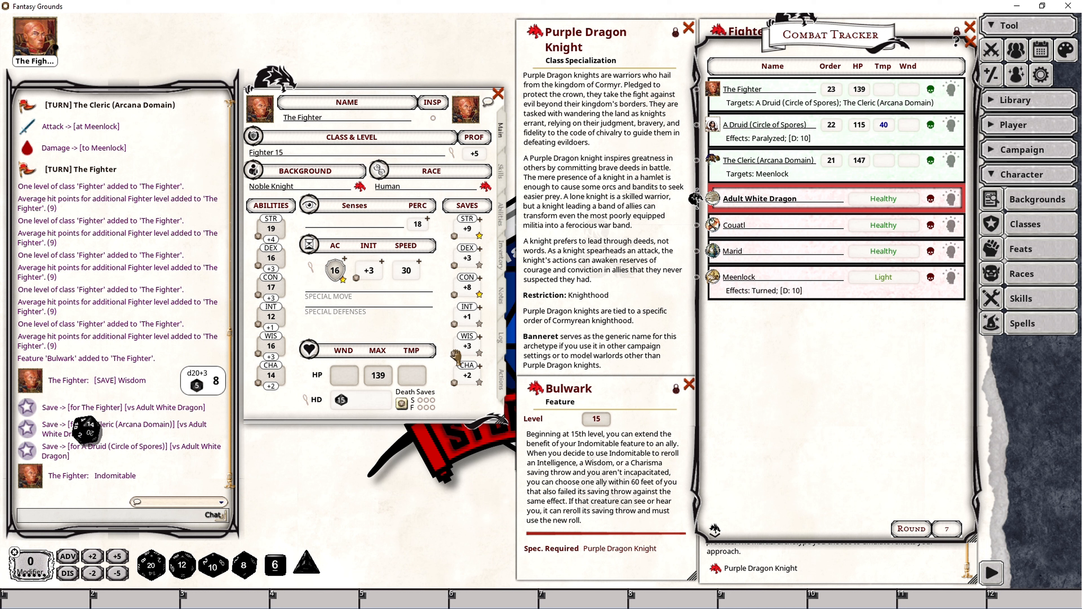